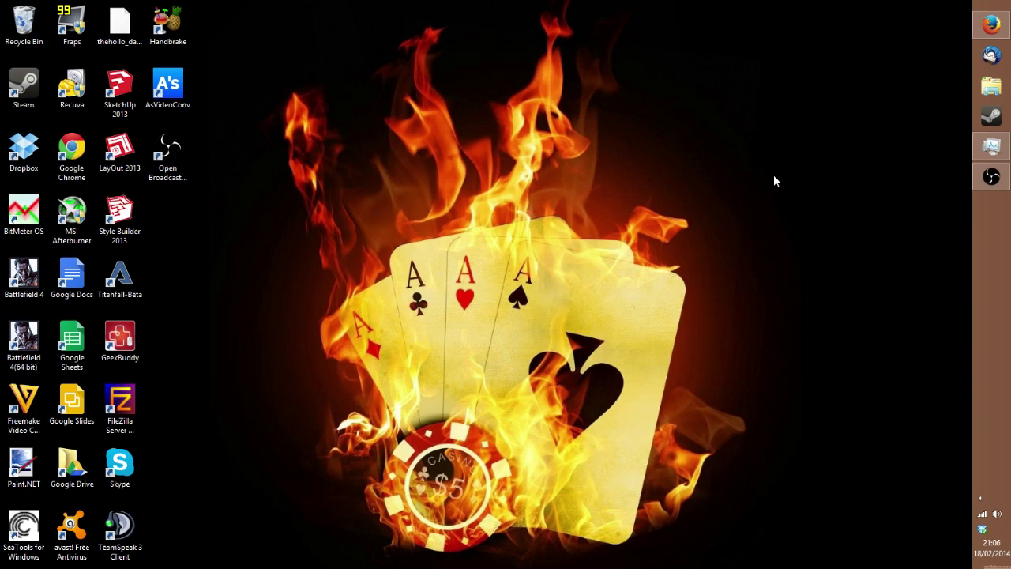
Save OpenEncodeVFW-bin.7z from the README's dropbox link and check the Downloads list
click(991, 24)
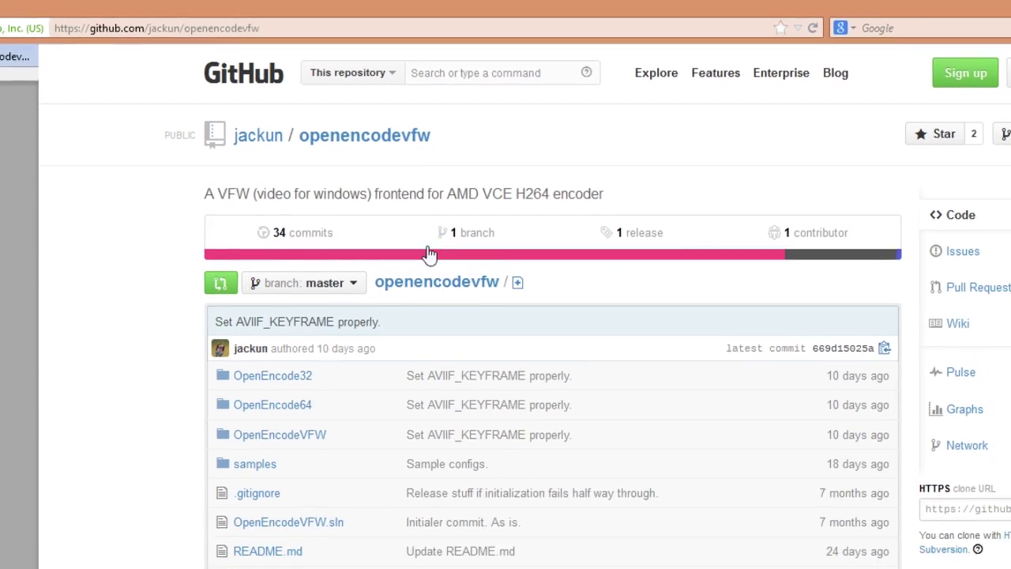
scroll(458, 360, down, 2)
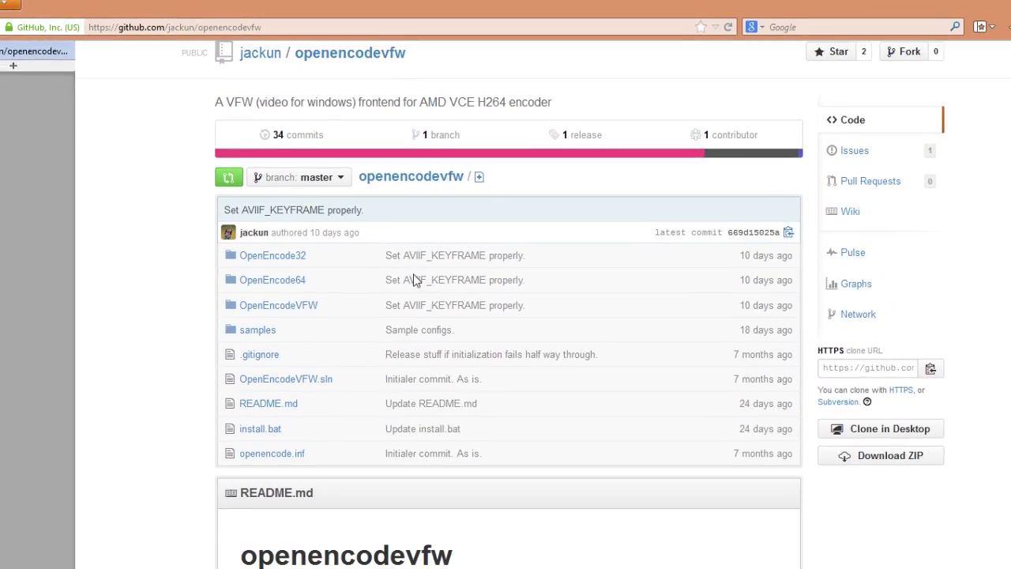
scroll(394, 241, down, 2)
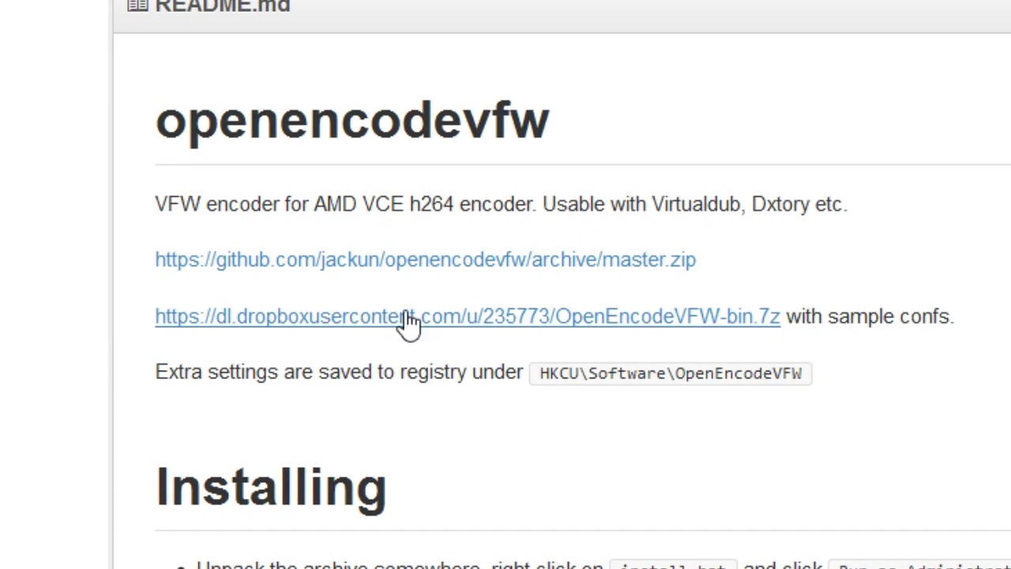
click(720, 326)
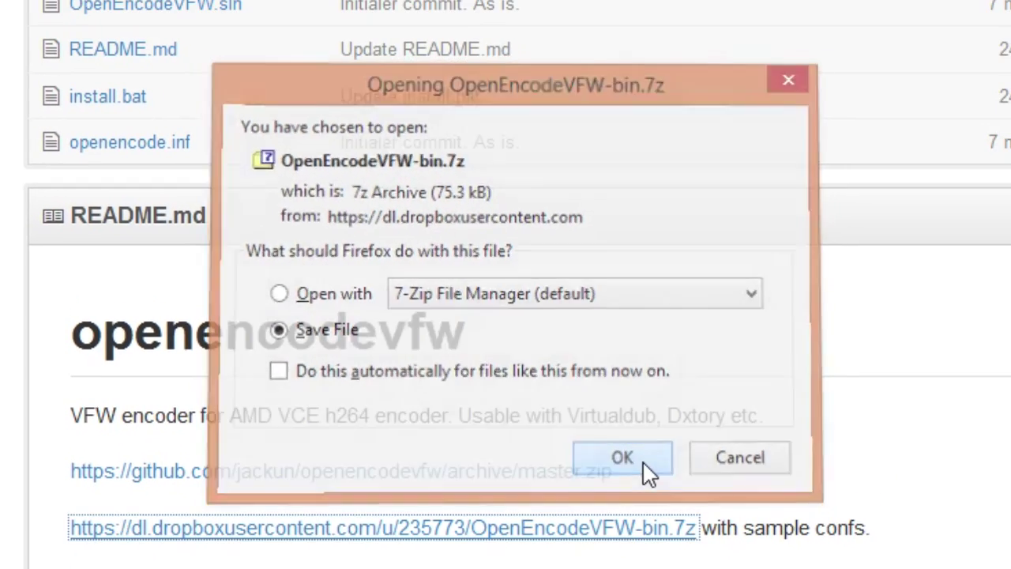
click(738, 255)
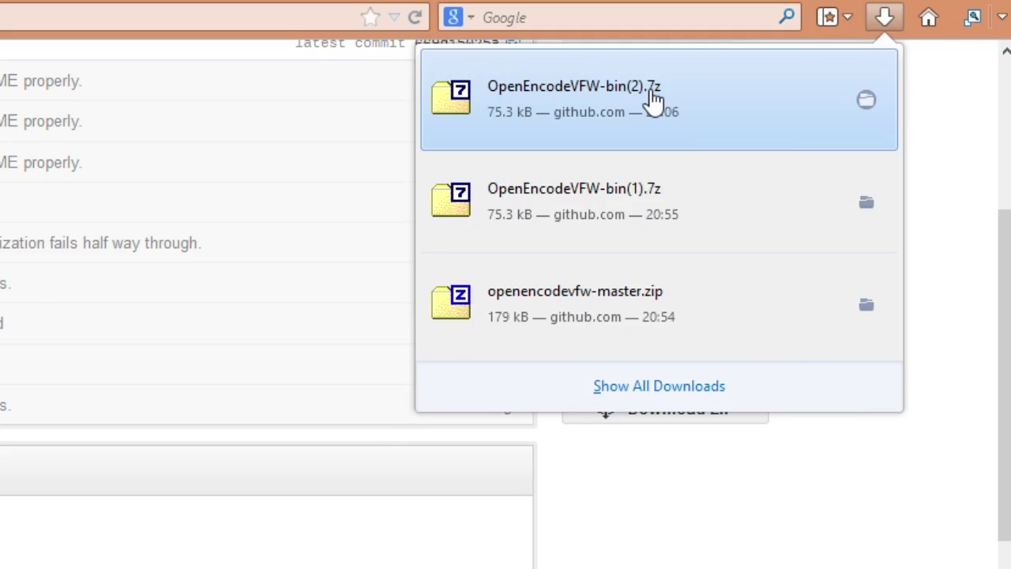
Extract config, OpenEncode32, OpenEncode64, install.bat and openencode.inf into C:\openencode\
click(782, 71)
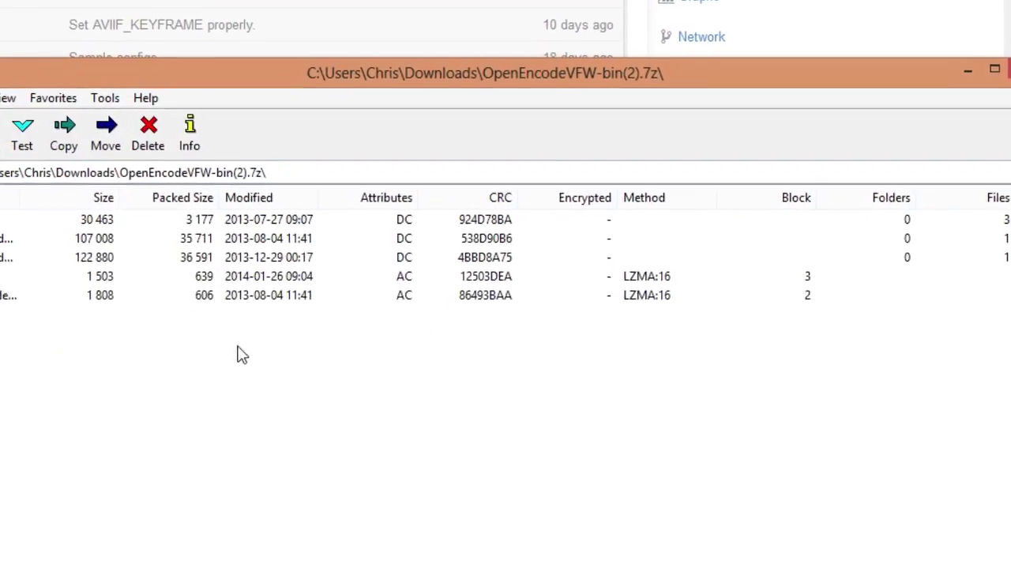
drag(56, 517, 0, 367)
drag(91, 165, 143, 126)
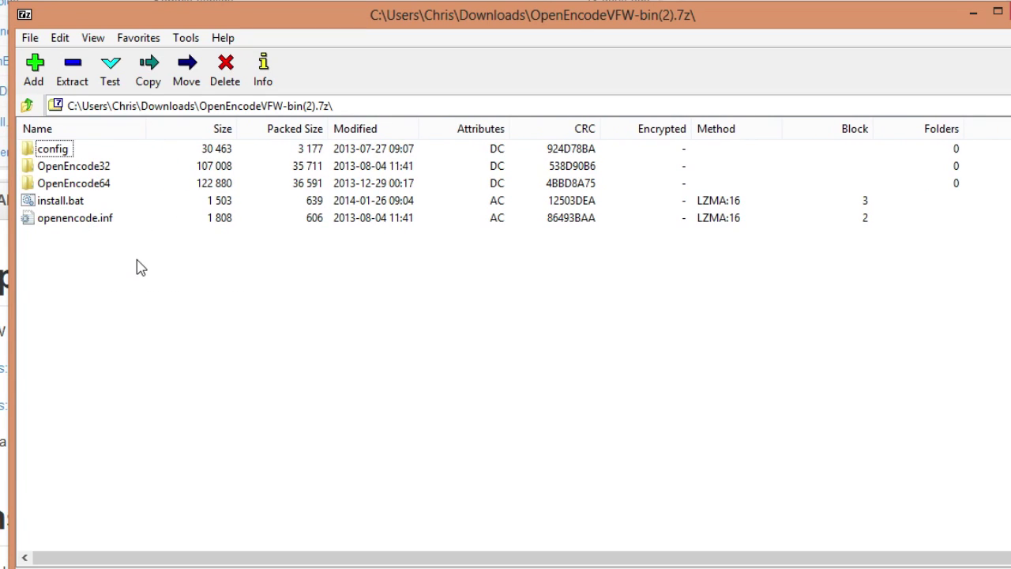
drag(119, 260, 43, 130)
click(71, 74)
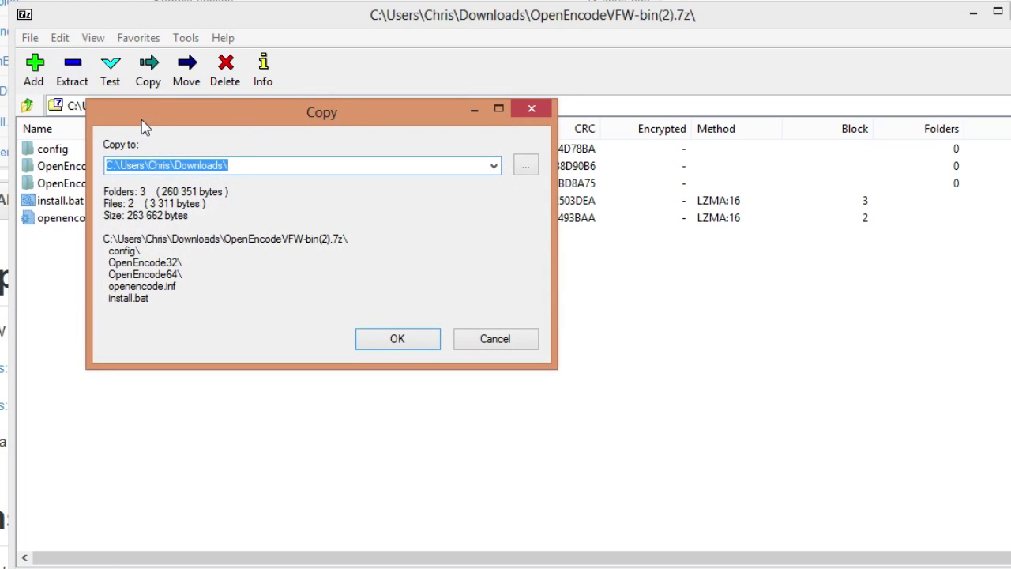
text(C:\ope)
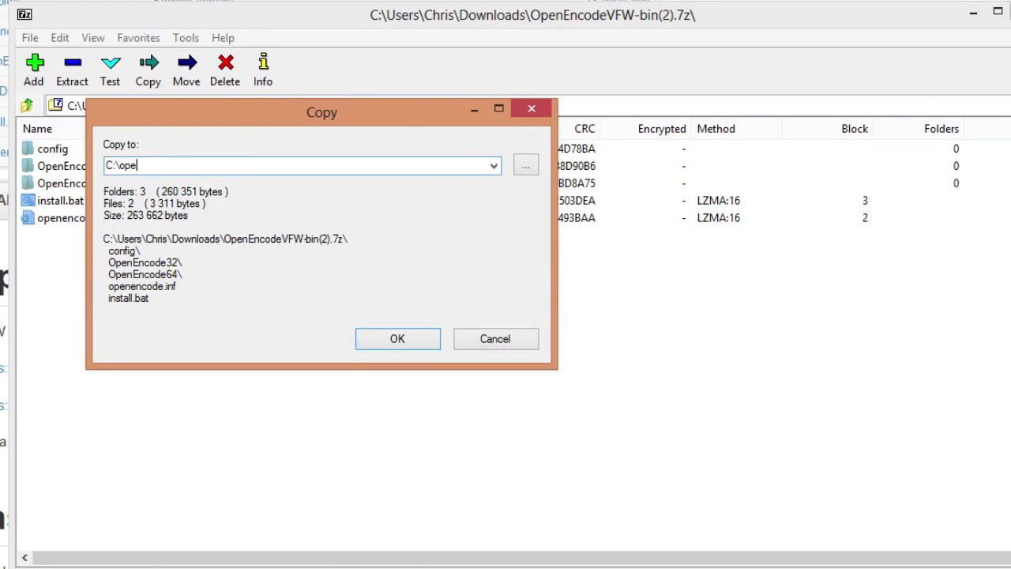
text(nencode\)
key(Return)
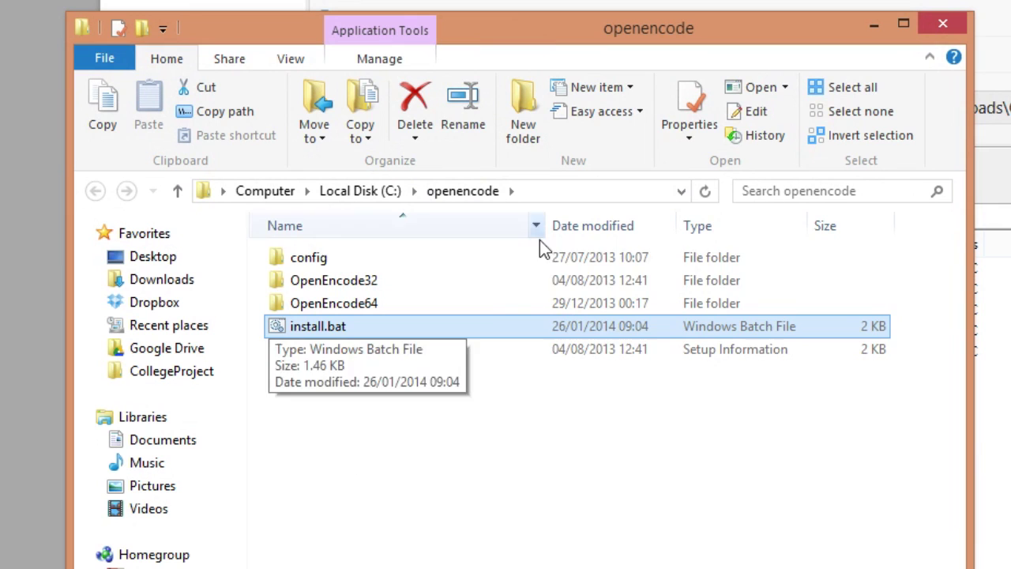
Run install.bat from C:\openencode as administrator
right_click(462, 327)
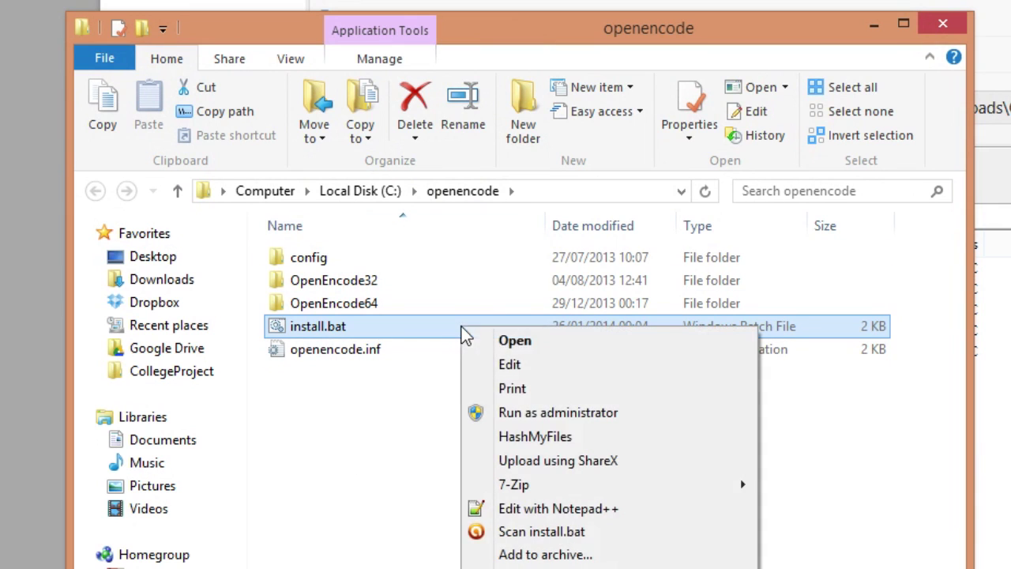
click(526, 414)
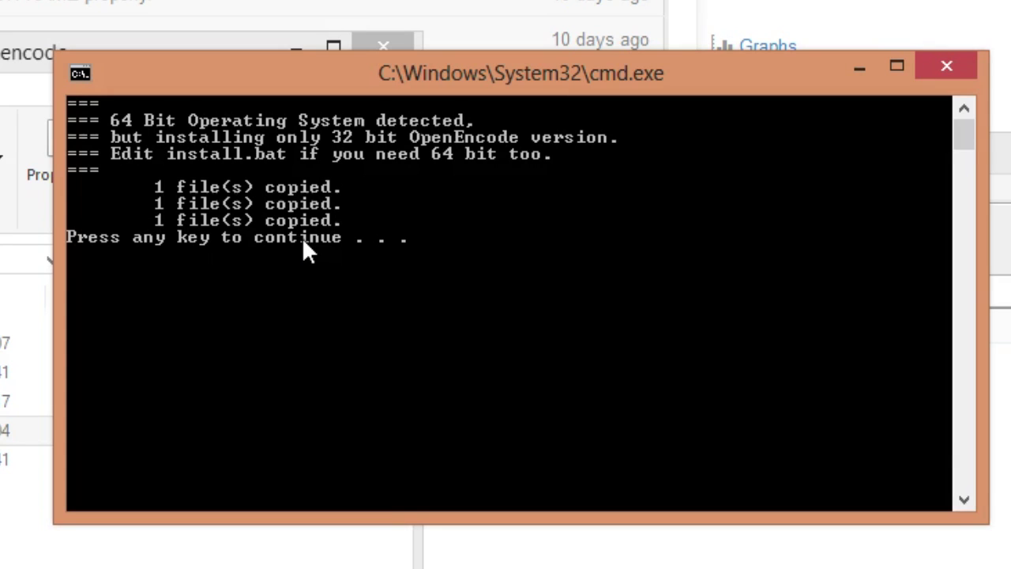
Dismiss the installer console once it reports 3 files copied
key(Return)
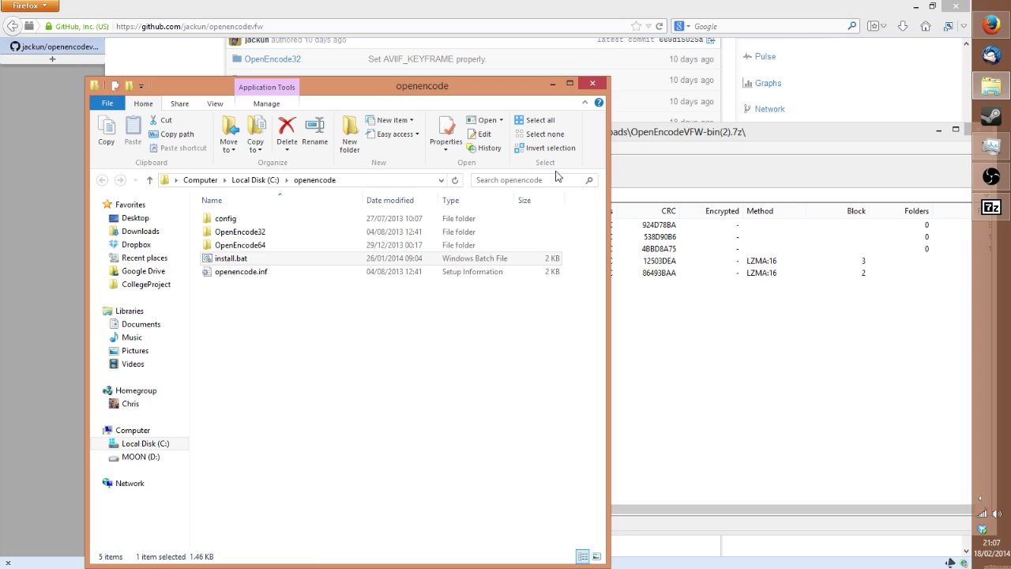
Clear the desktop and launch Dxtory by searching 'dxtory' from Start
key(super+d)
key(super)
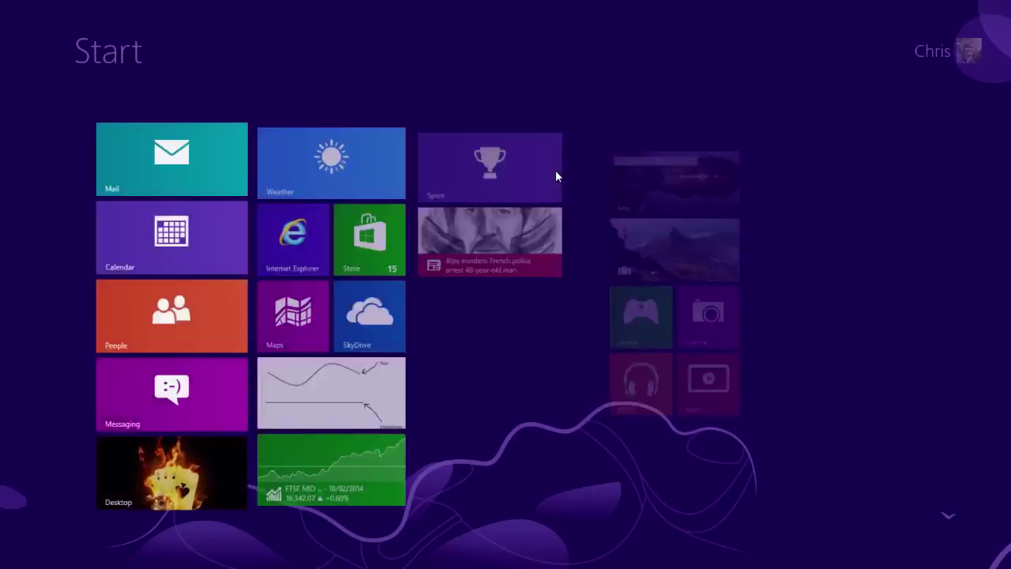
text(dxtory)
key(Return)
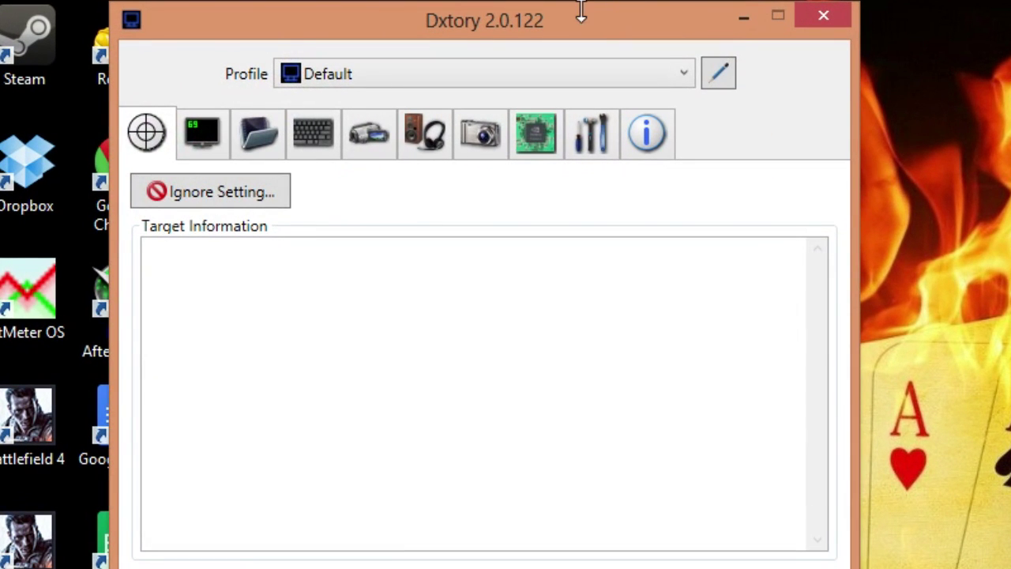
Reposition the Dxtory window and switch to the Movie recording settings
drag(582, 11, 750, 20)
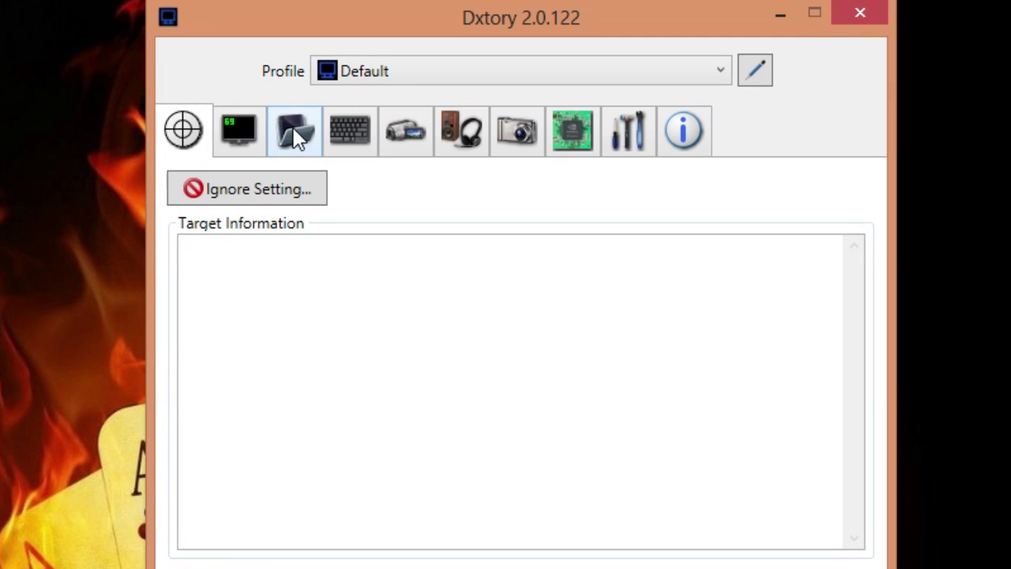
click(407, 149)
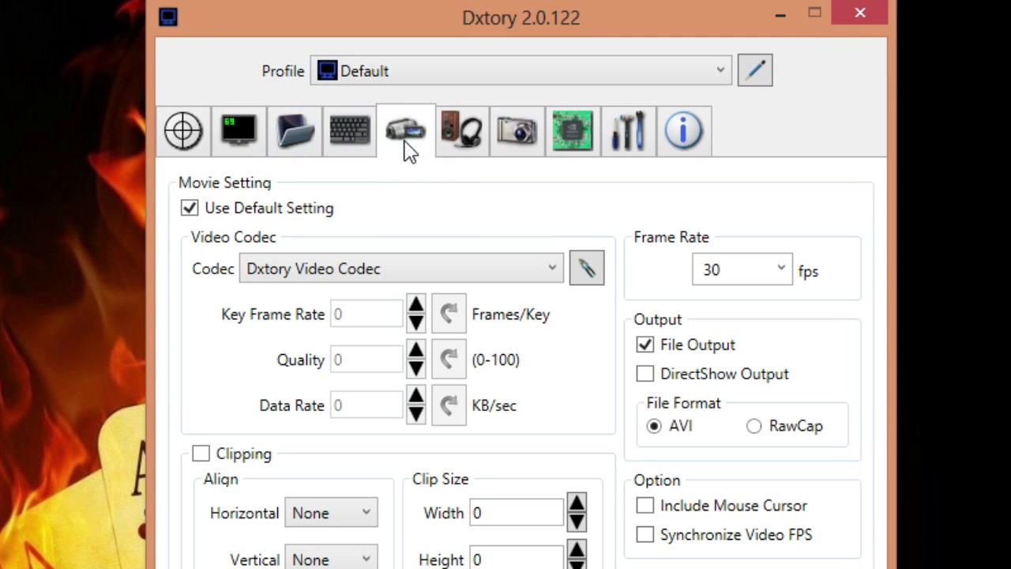
Pick 'OpenEncodeVFW Codec using AMD APP/VCE' from the Codec dropdown
click(509, 284)
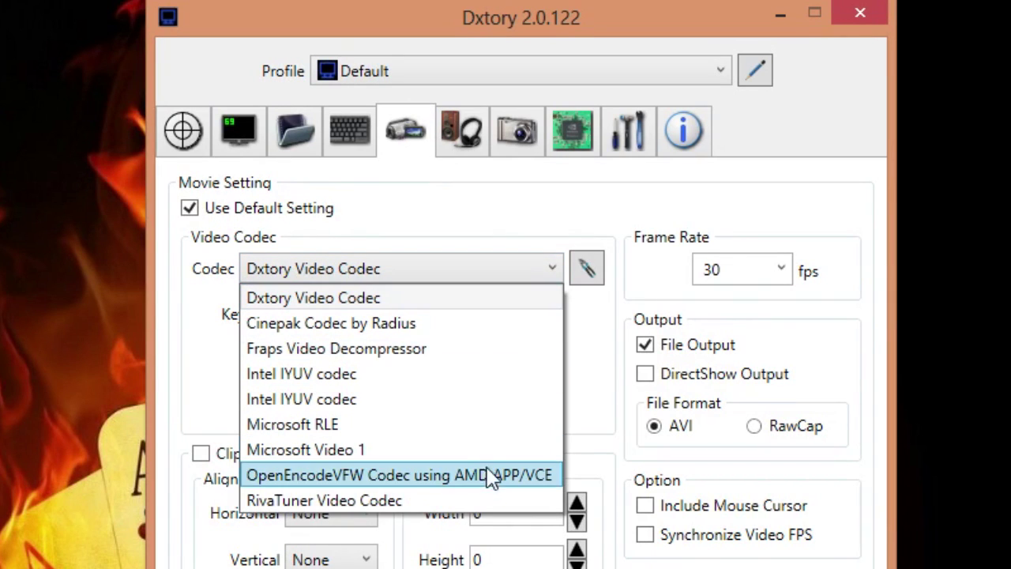
click(383, 483)
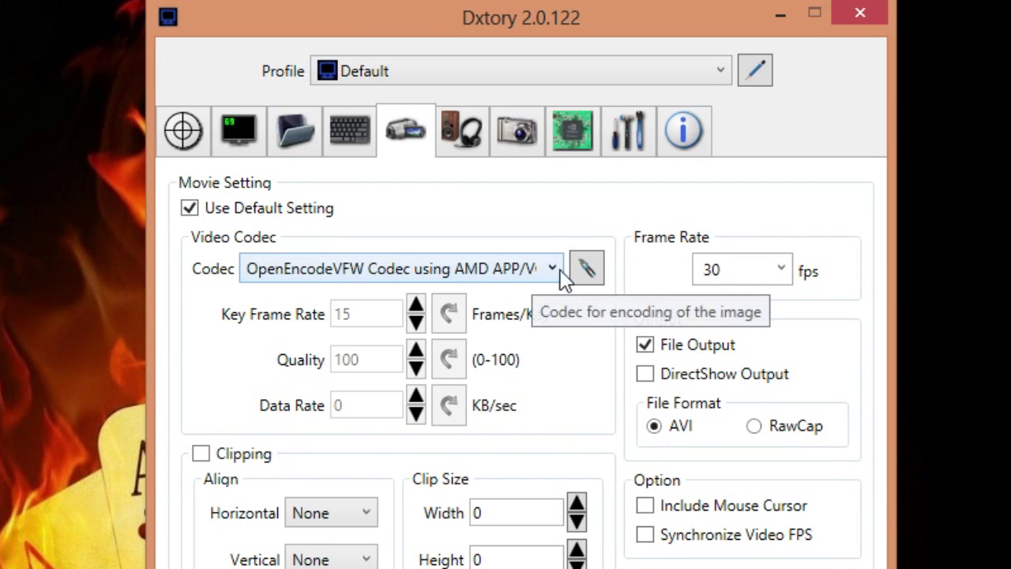
Configure the codec for Mode 4: VBR at 25000 kbit/s and confirm with OK
click(585, 269)
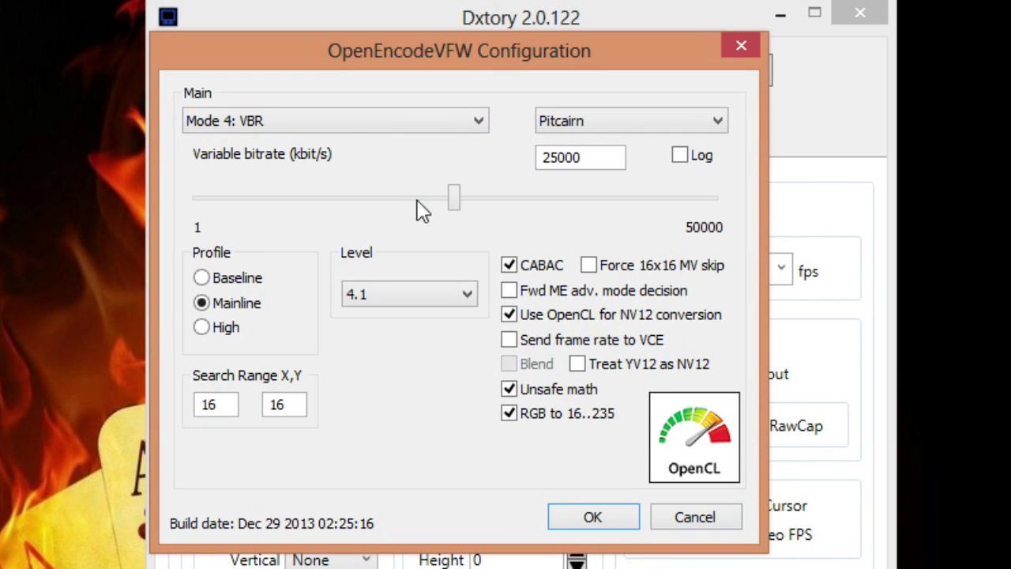
click(363, 132)
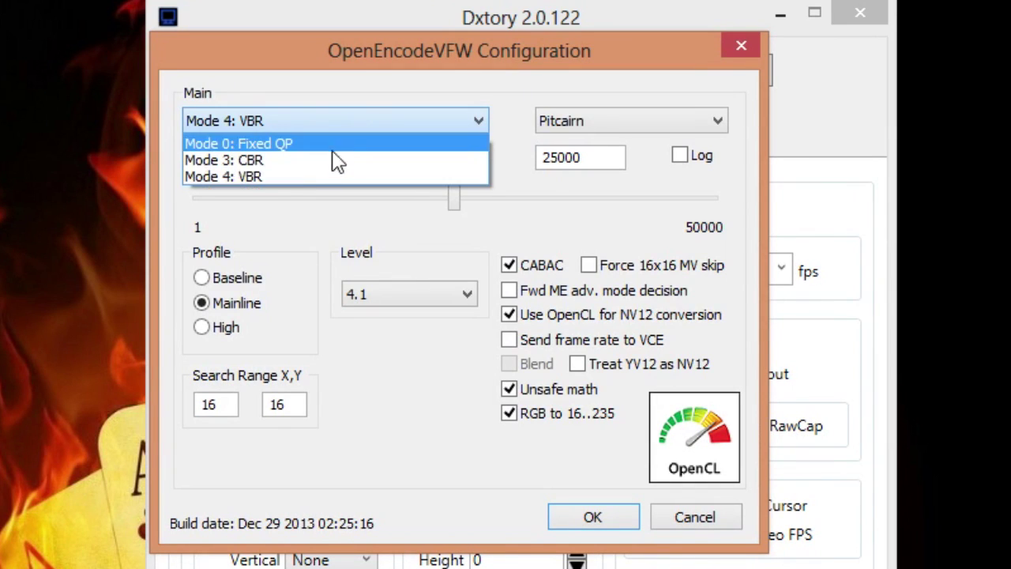
click(264, 176)
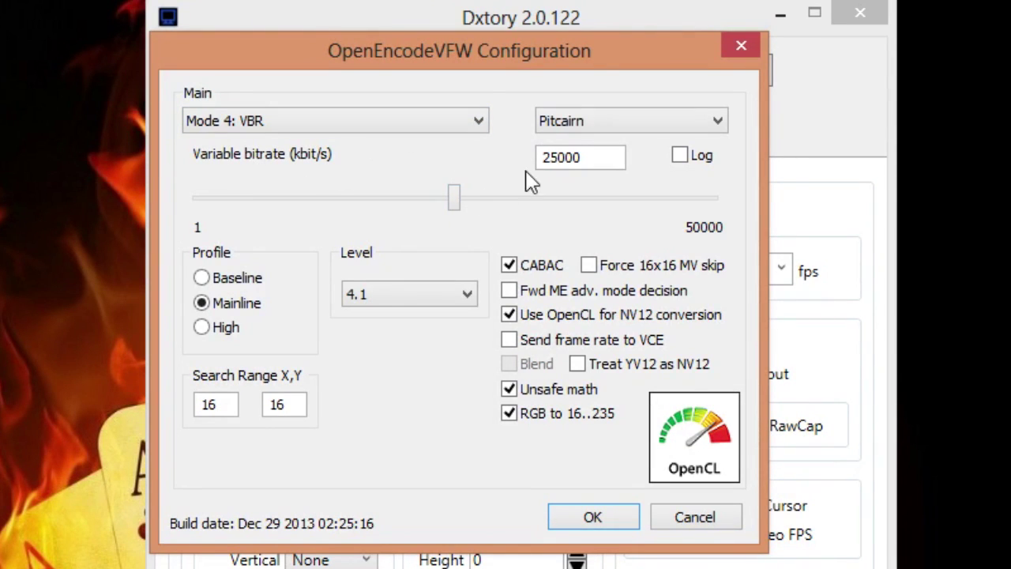
drag(558, 162, 585, 157)
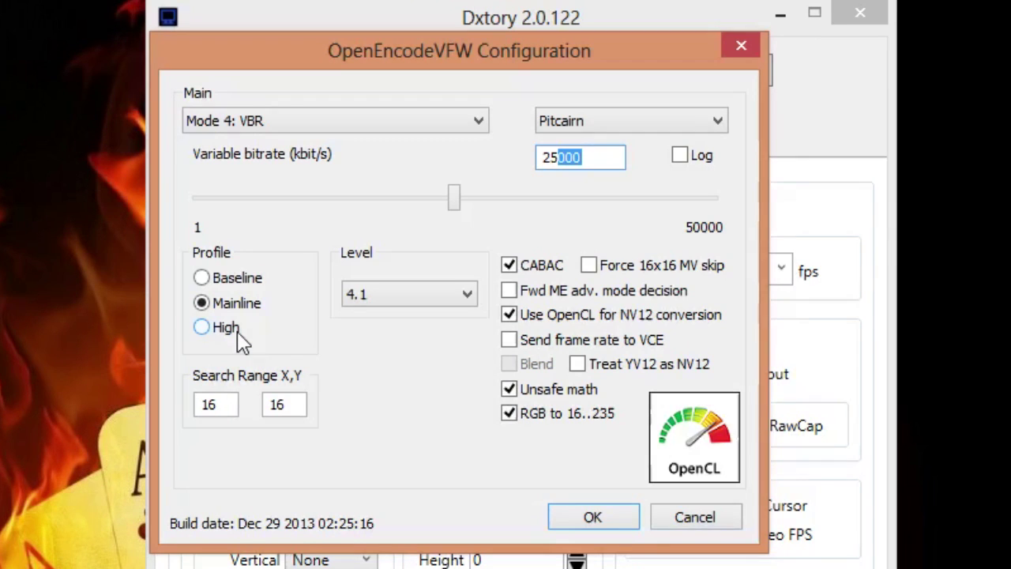
click(584, 521)
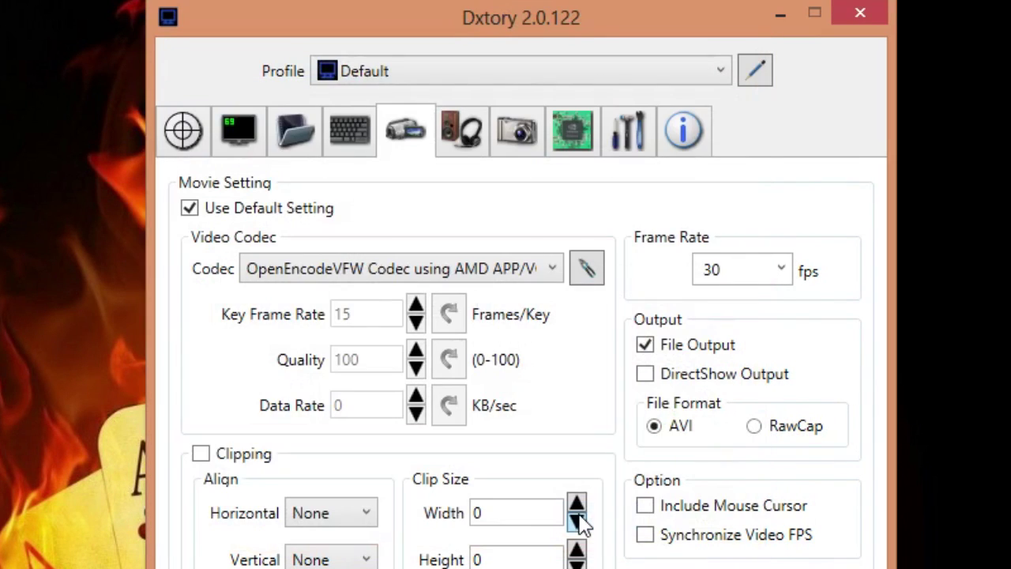
click(784, 273)
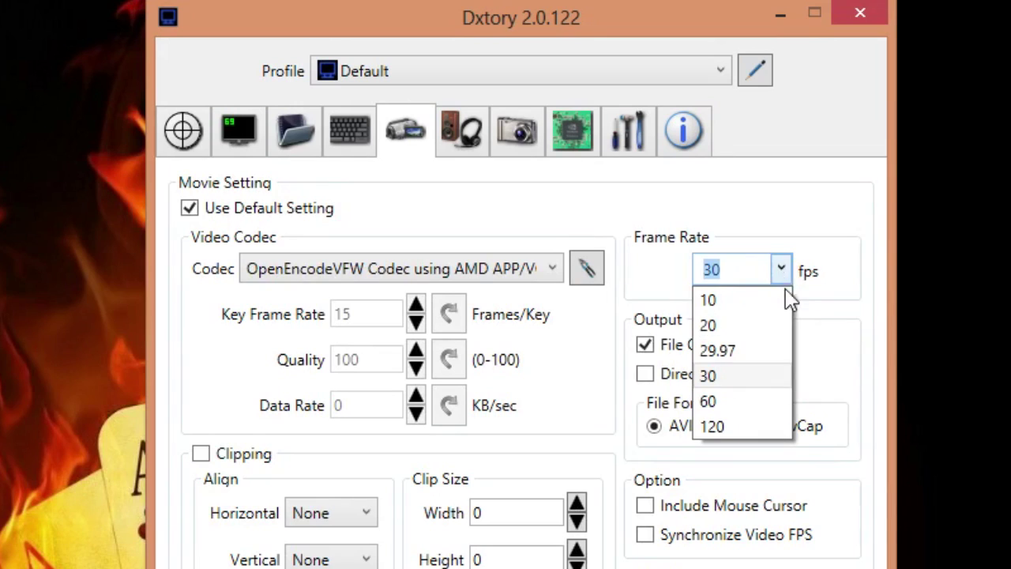
click(759, 382)
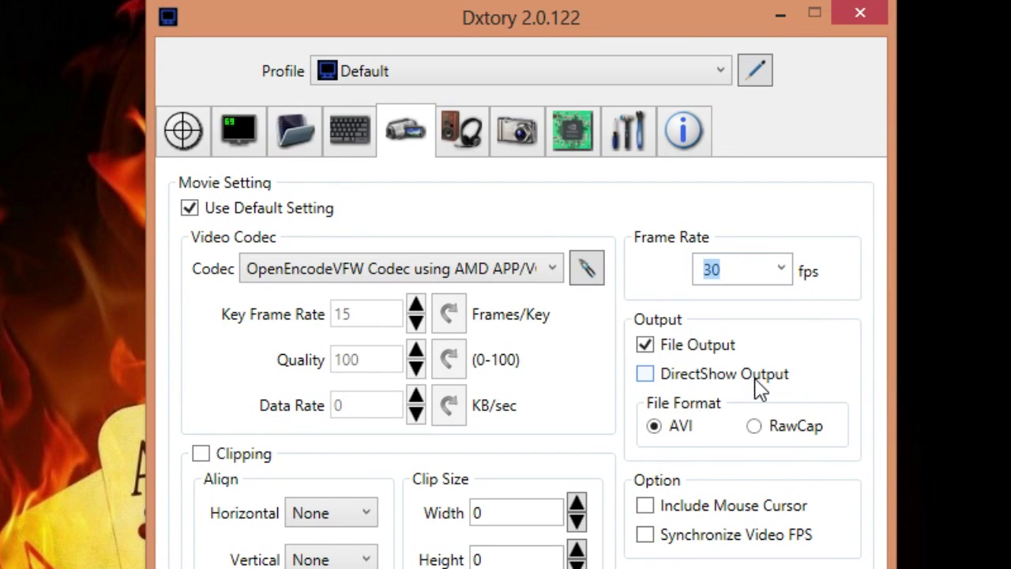